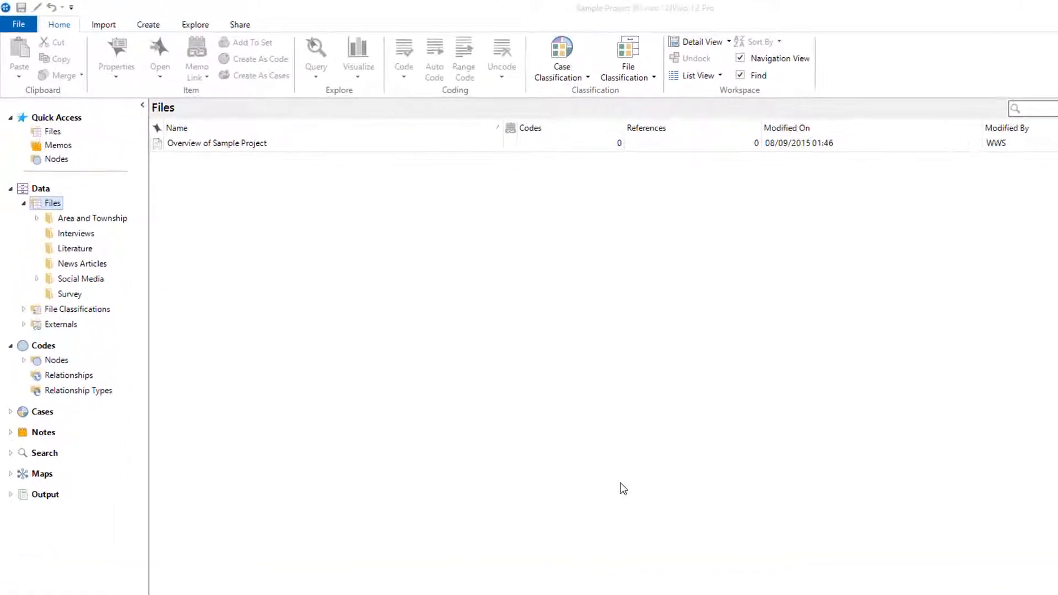
Start a Matrix Coding query and add the Person attribute values 1, 2 and 3 or more of Generations Down East as rows.
{"action": "left_click", "coordinate": [208, 23]}
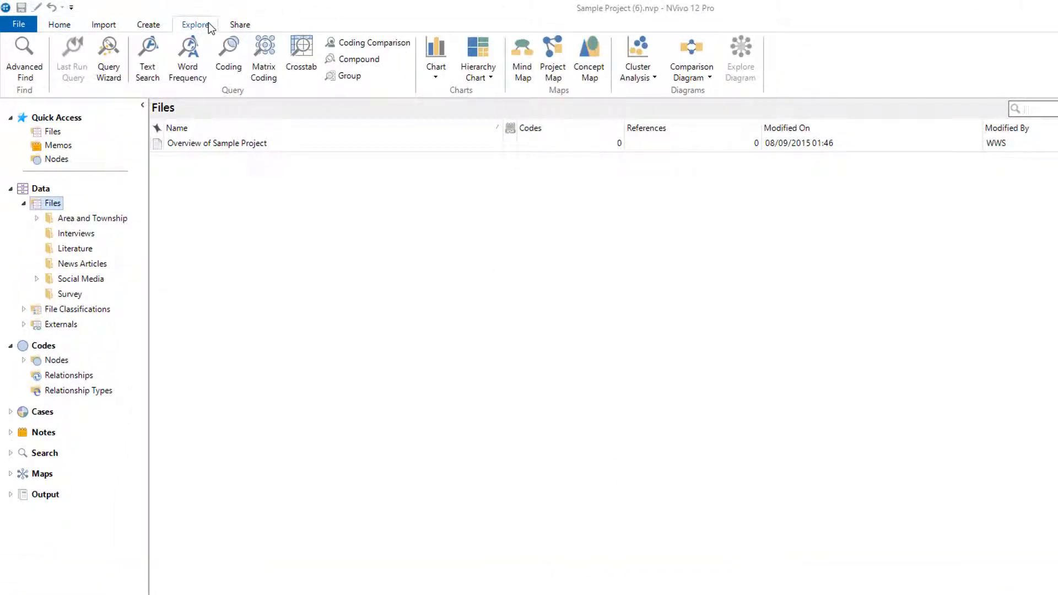
{"action": "left_click", "coordinate": [265, 55]}
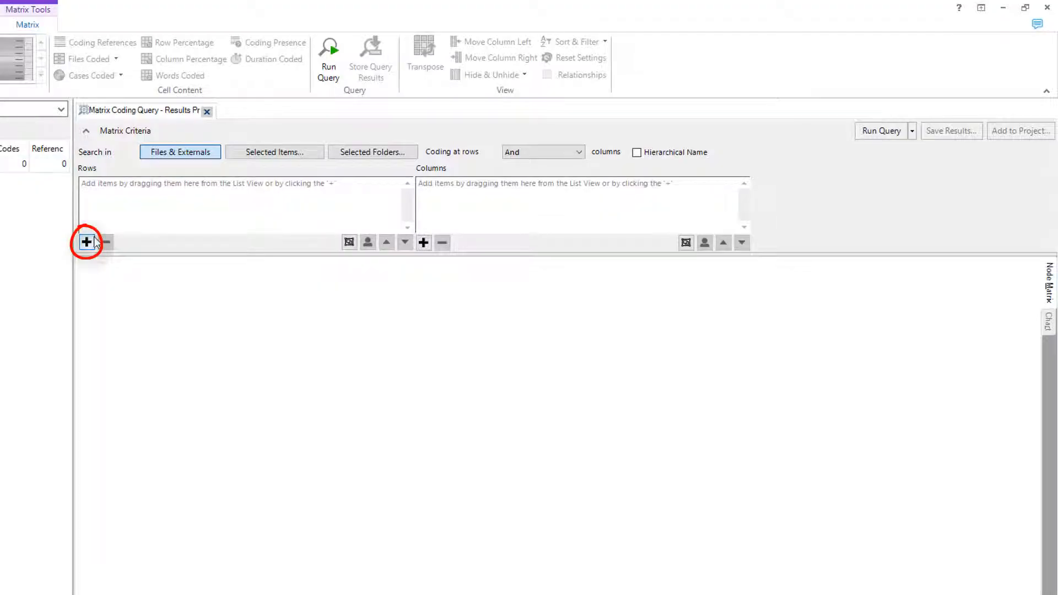
{"action": "left_click", "coordinate": [87, 242]}
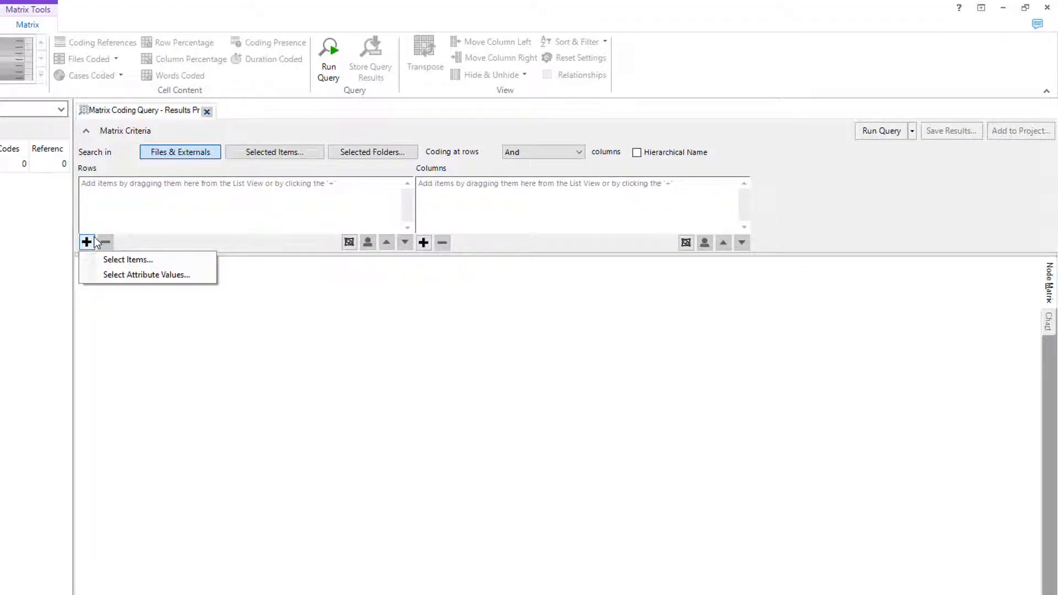
{"action": "left_click", "coordinate": [108, 261]}
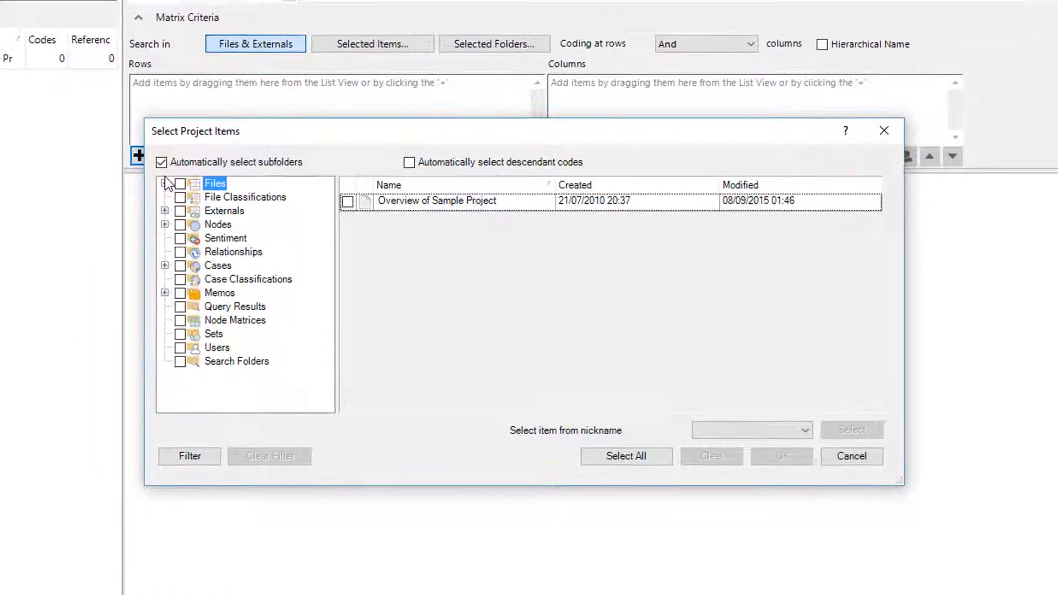
{"action": "left_click", "coordinate": [261, 278]}
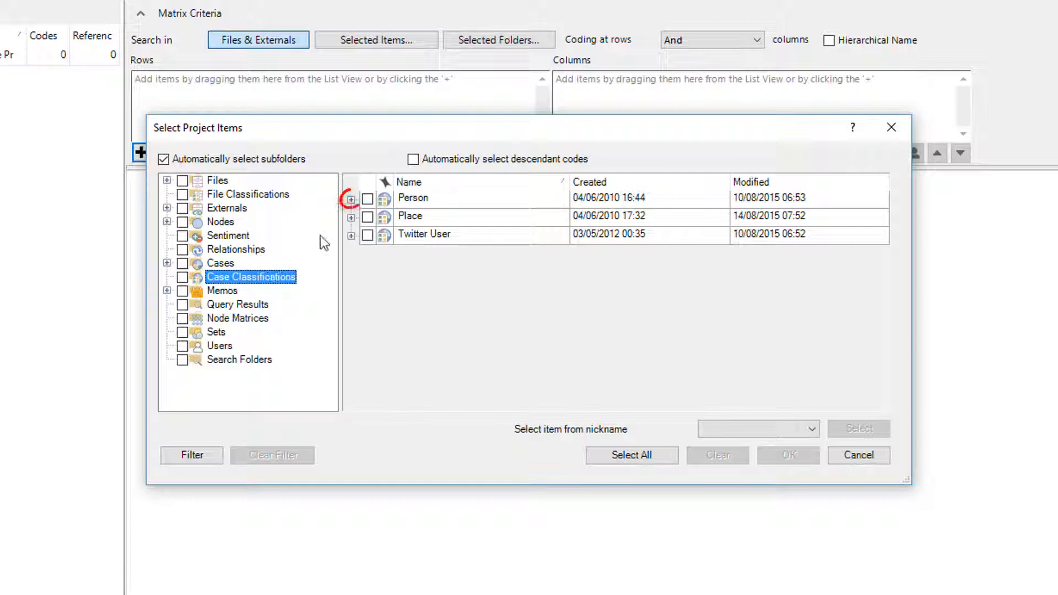
{"action": "left_click", "coordinate": [351, 199]}
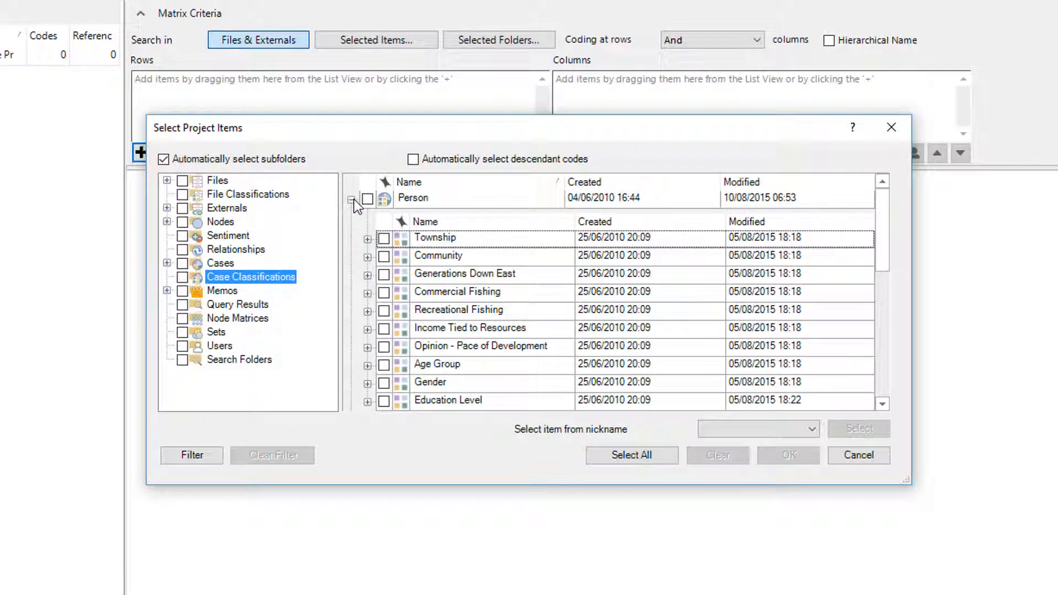
{"action": "left_click", "coordinate": [368, 275]}
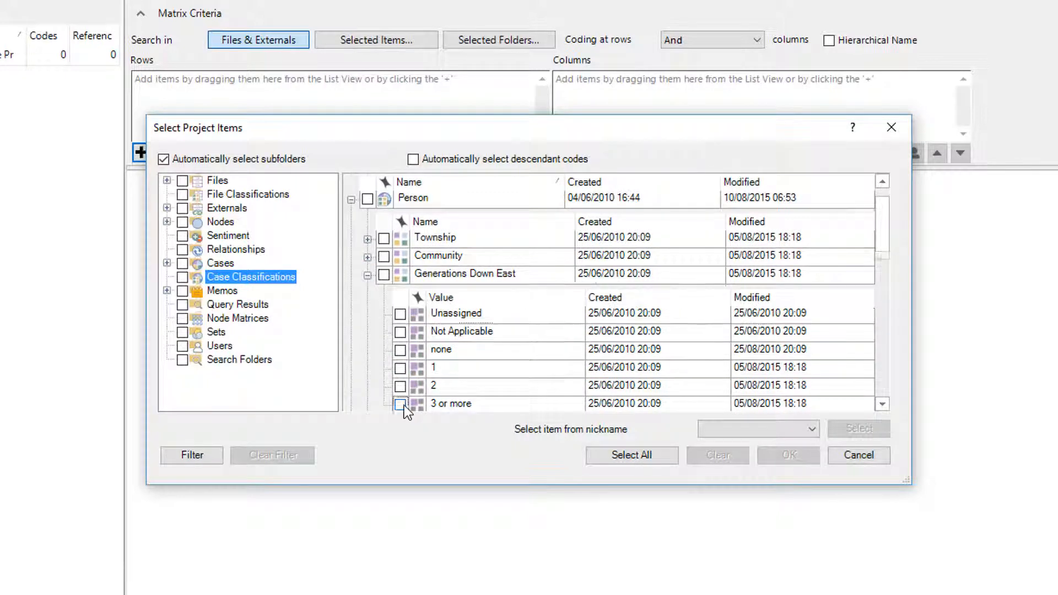
{"action": "scroll", "coordinate": [404, 406], "scroll_direction": "down", "scroll_amount": 1}
{"action": "left_click", "coordinate": [400, 366]}
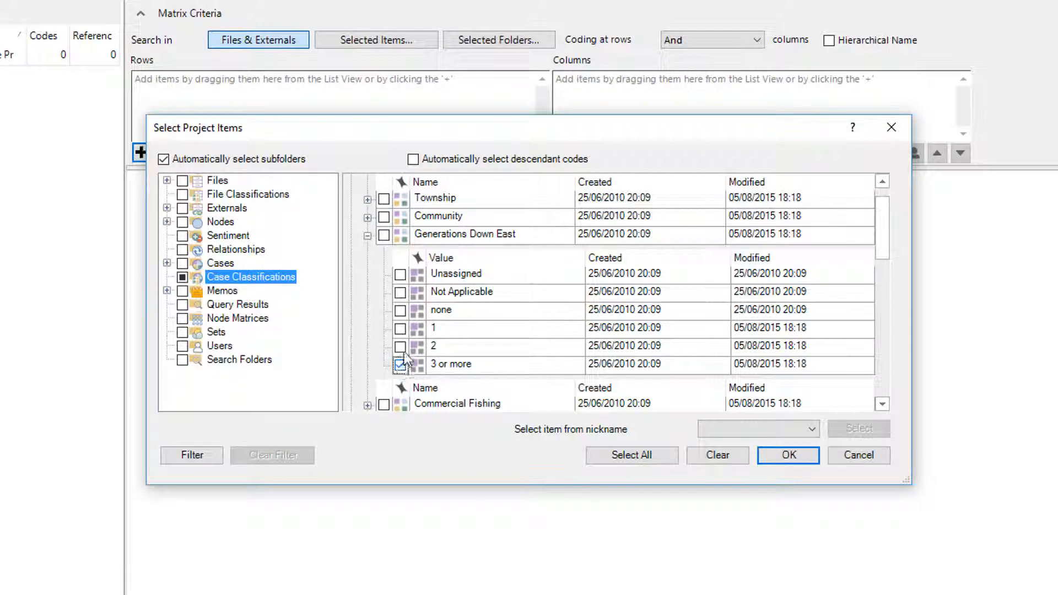
{"action": "left_click", "coordinate": [400, 346]}
{"action": "left_click", "coordinate": [400, 328]}
{"action": "left_click", "coordinate": [765, 455]}
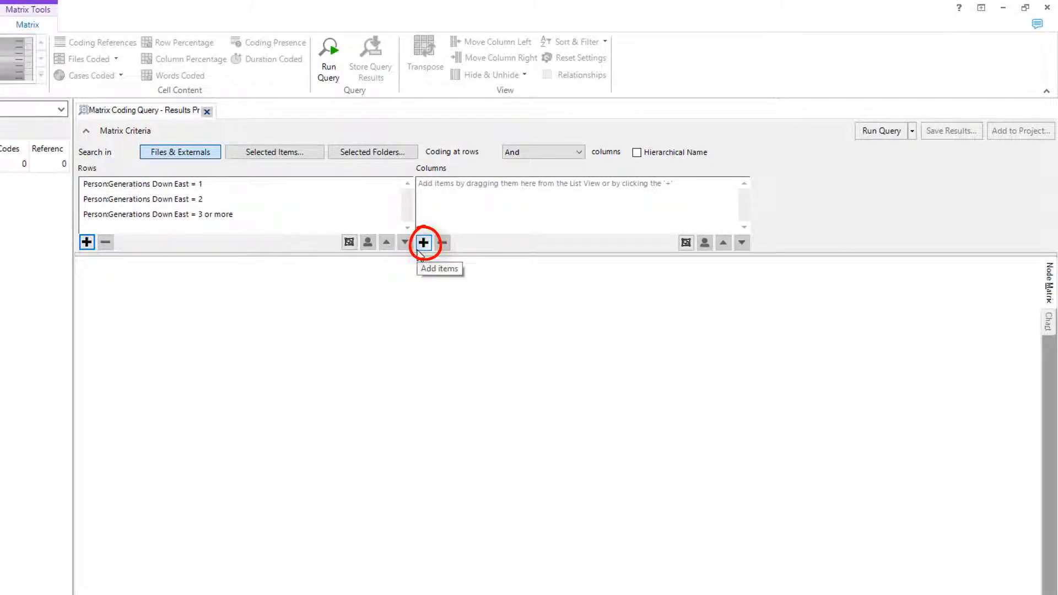
Add the Attitude child nodes Mixed, Negative, Neutral and Positive as the matrix columns.
{"action": "left_click", "coordinate": [418, 248]}
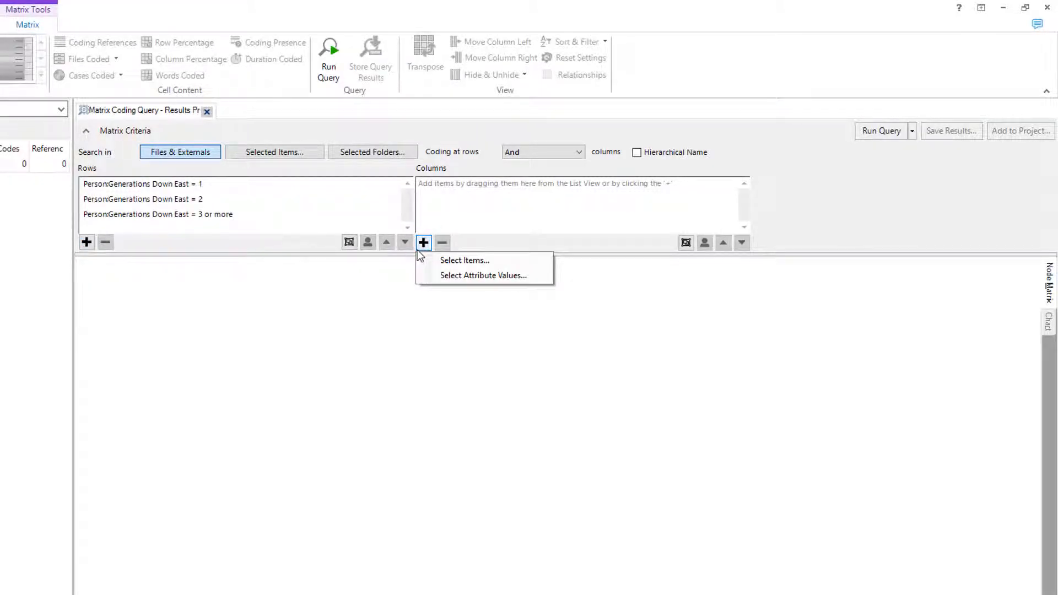
{"action": "left_click", "coordinate": [426, 256]}
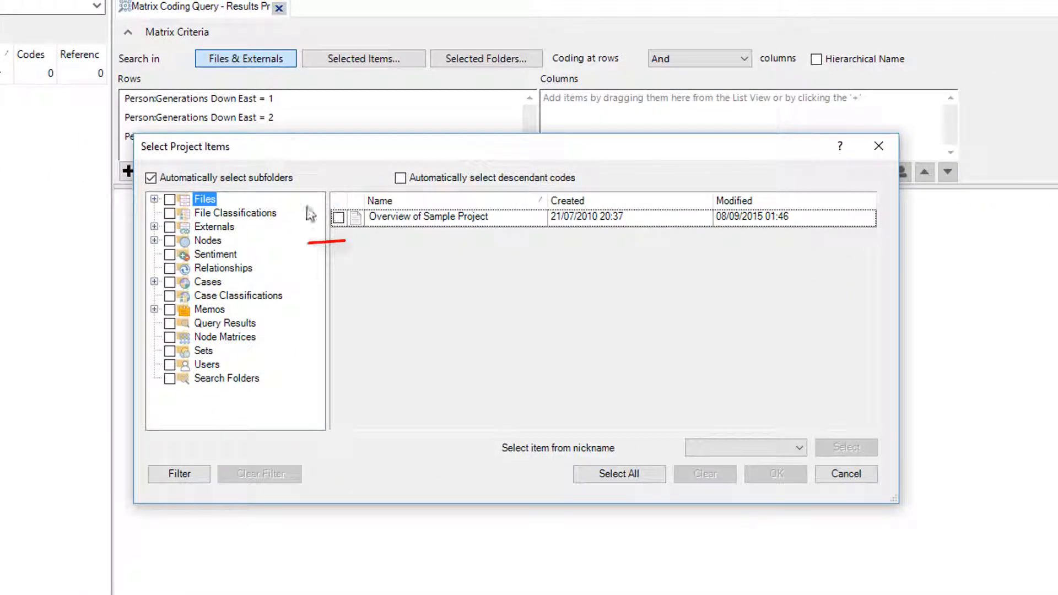
{"action": "left_click", "coordinate": [214, 246]}
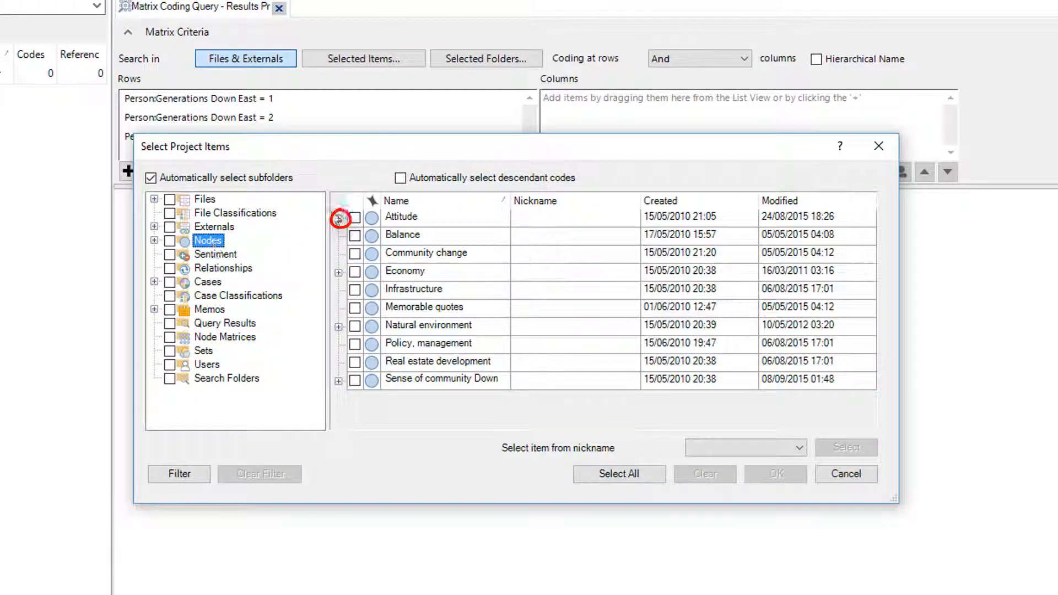
{"action": "left_click", "coordinate": [339, 219]}
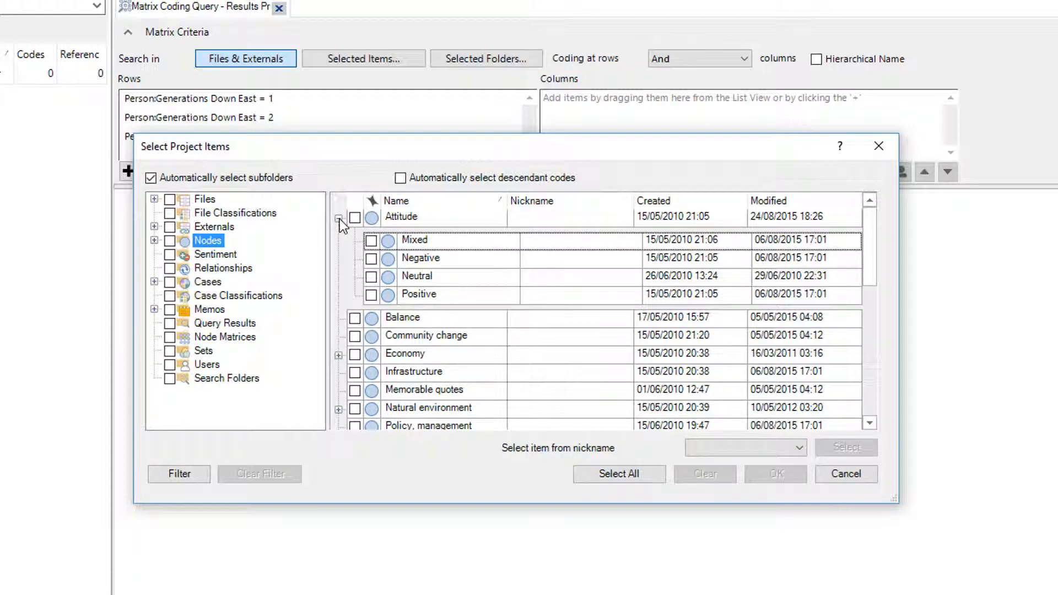
{"action": "left_click", "coordinate": [371, 295]}
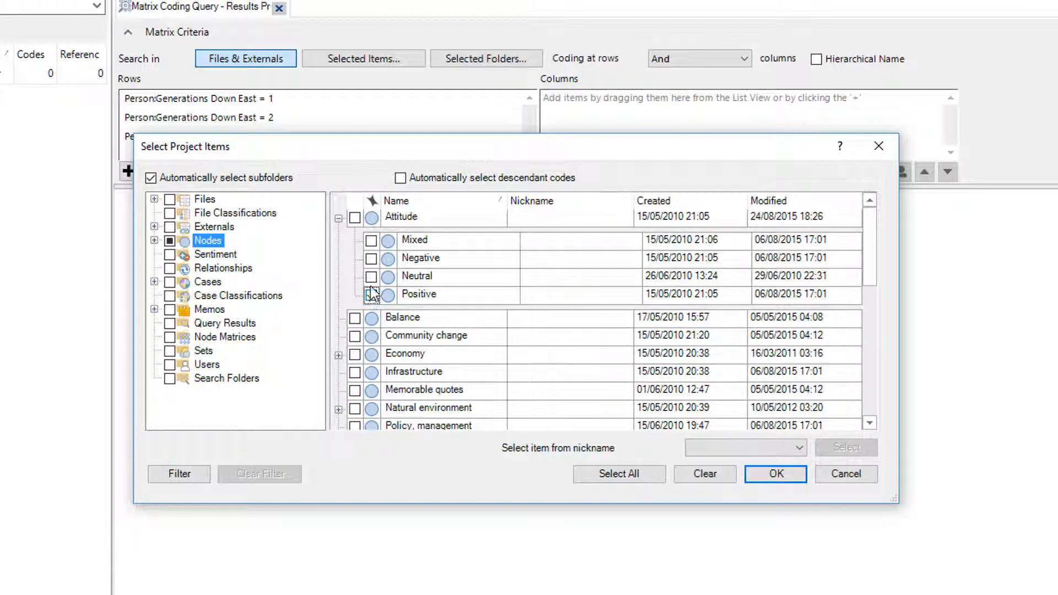
{"action": "left_click", "coordinate": [371, 276]}
{"action": "left_click", "coordinate": [371, 259]}
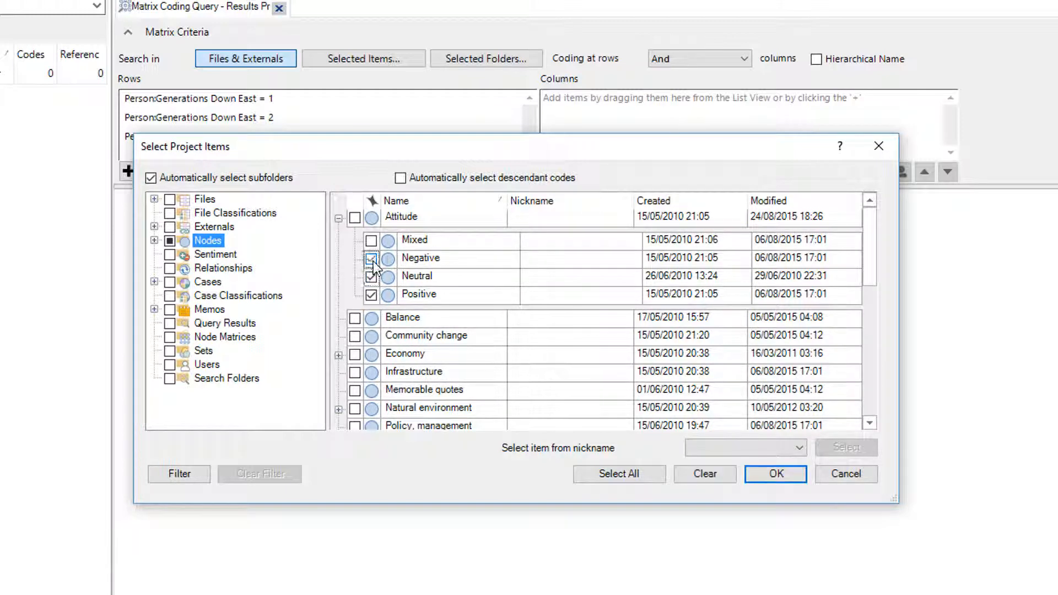
{"action": "left_click", "coordinate": [370, 240]}
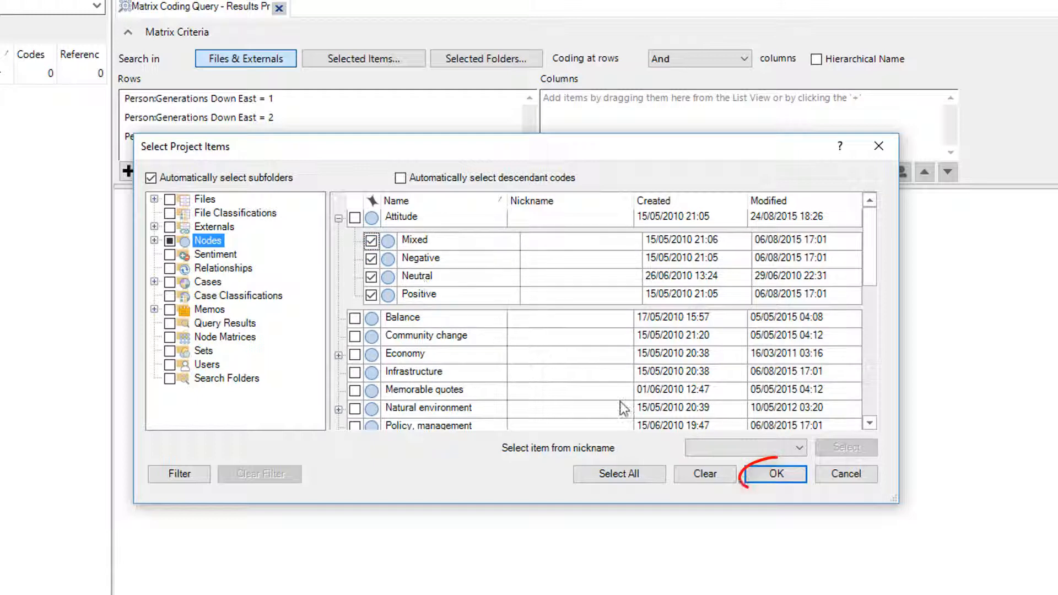
{"action": "left_click", "coordinate": [791, 477]}
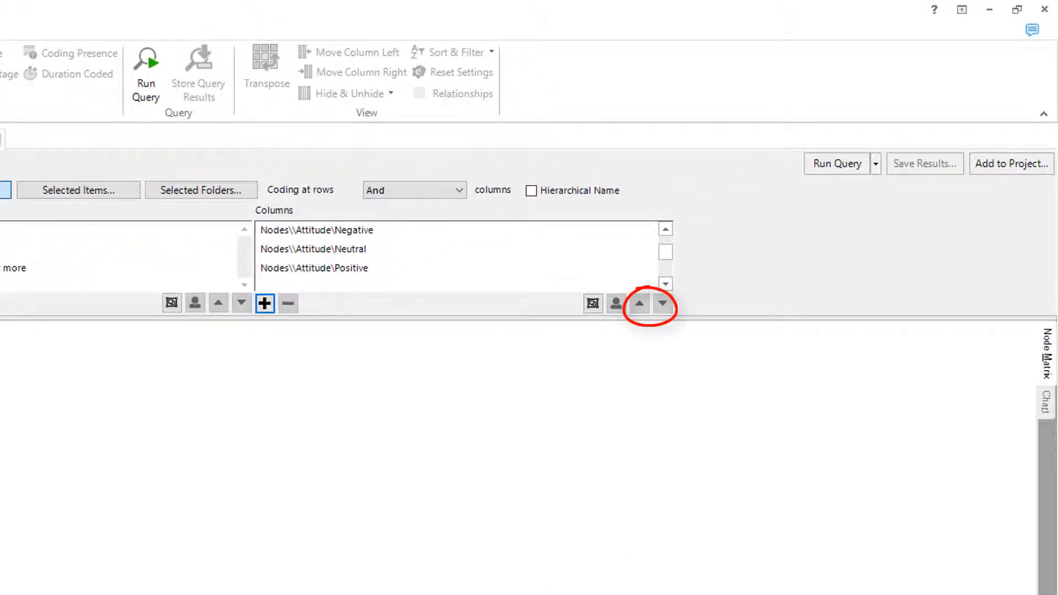
Move the Positive attitude node to the first place in the column list.
{"action": "left_click", "coordinate": [348, 270]}
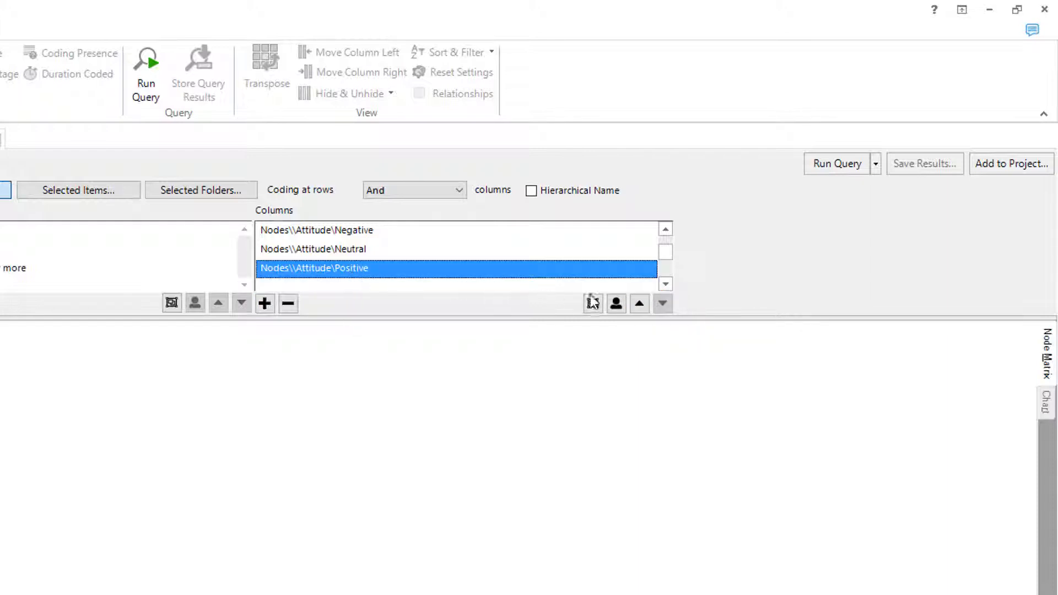
{"action": "left_click", "coordinate": [632, 304]}
{"action": "left_click", "coordinate": [631, 304]}
{"action": "left_click", "coordinate": [632, 304]}
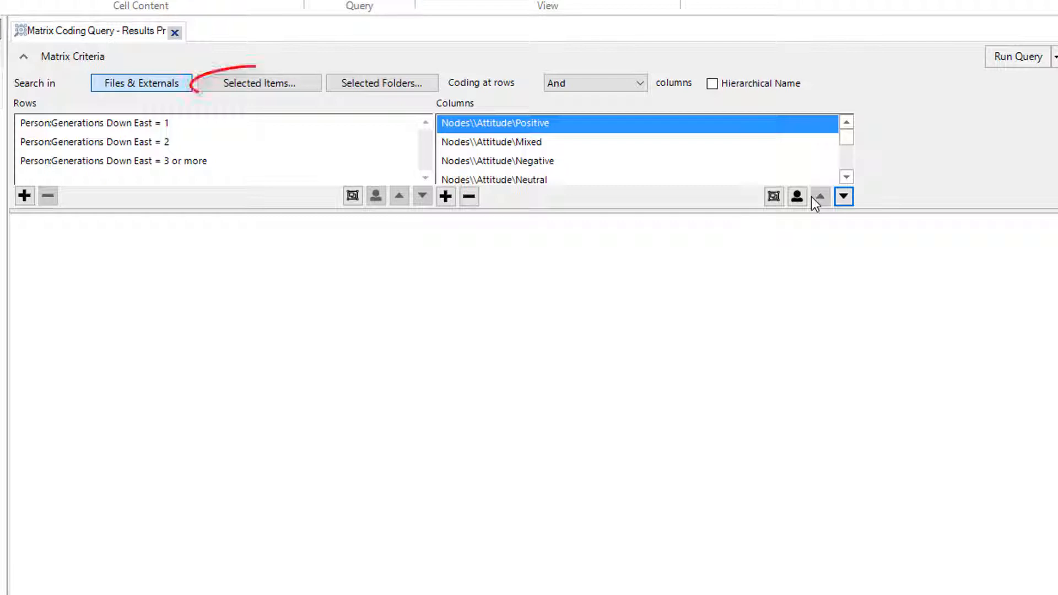
Limit the query's search scope to the Real estate development node and run the query.
{"action": "left_click", "coordinate": [259, 83]}
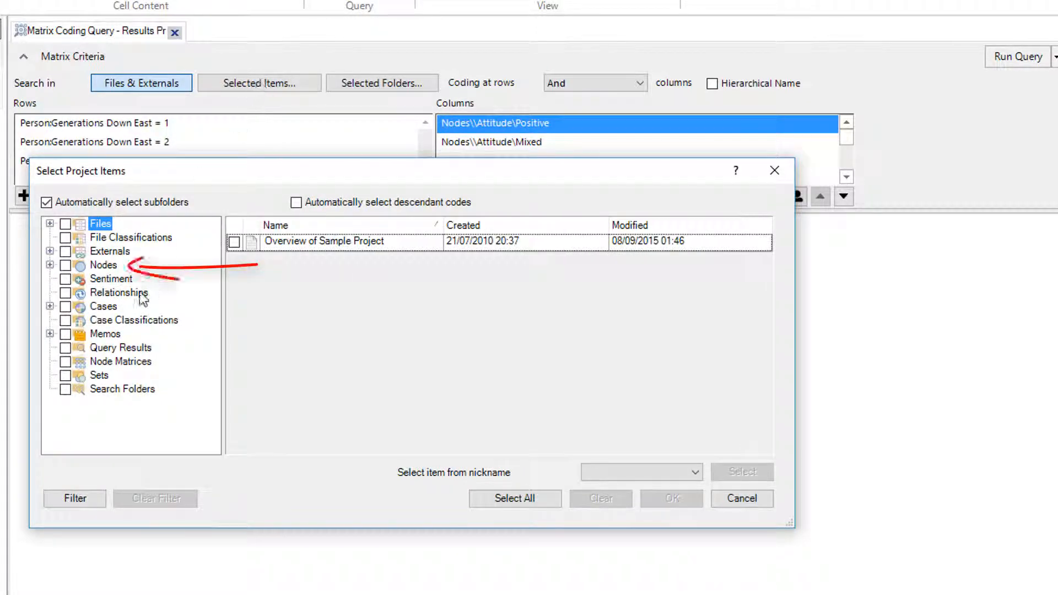
{"action": "left_click", "coordinate": [112, 267]}
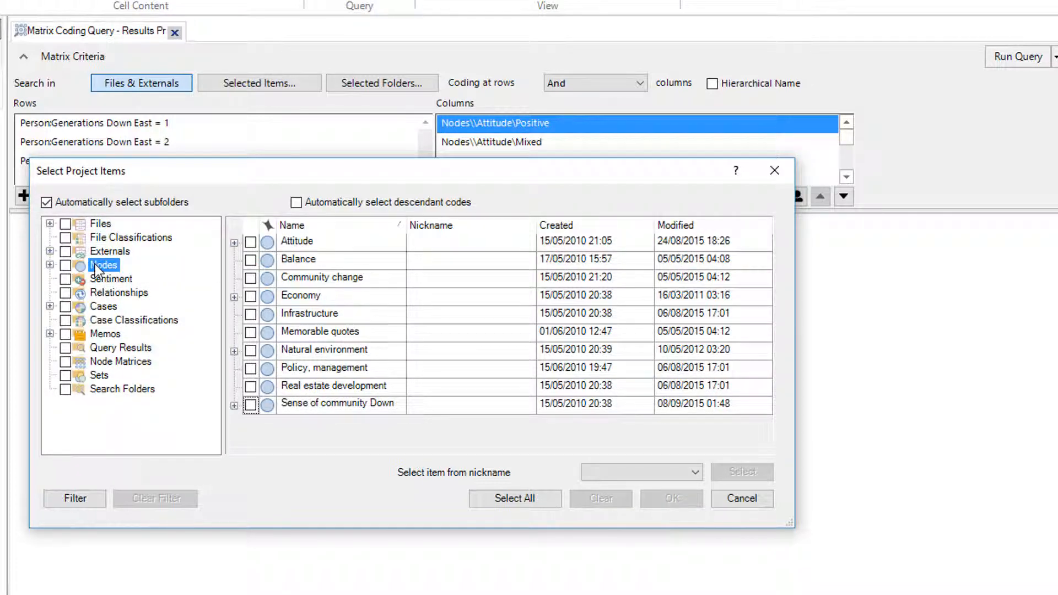
{"action": "left_click", "coordinate": [250, 386]}
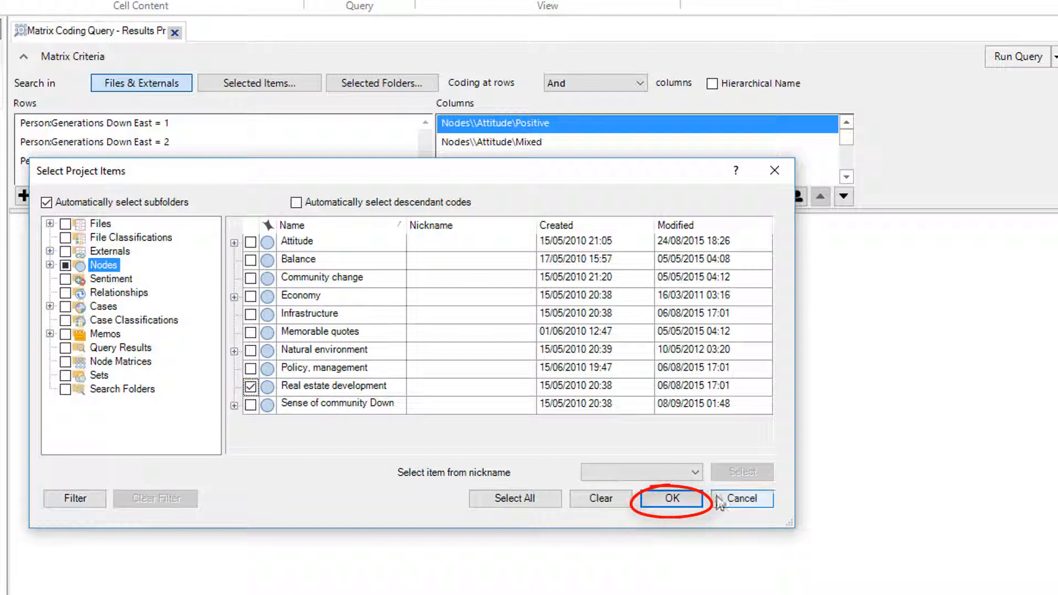
{"action": "left_click", "coordinate": [698, 498]}
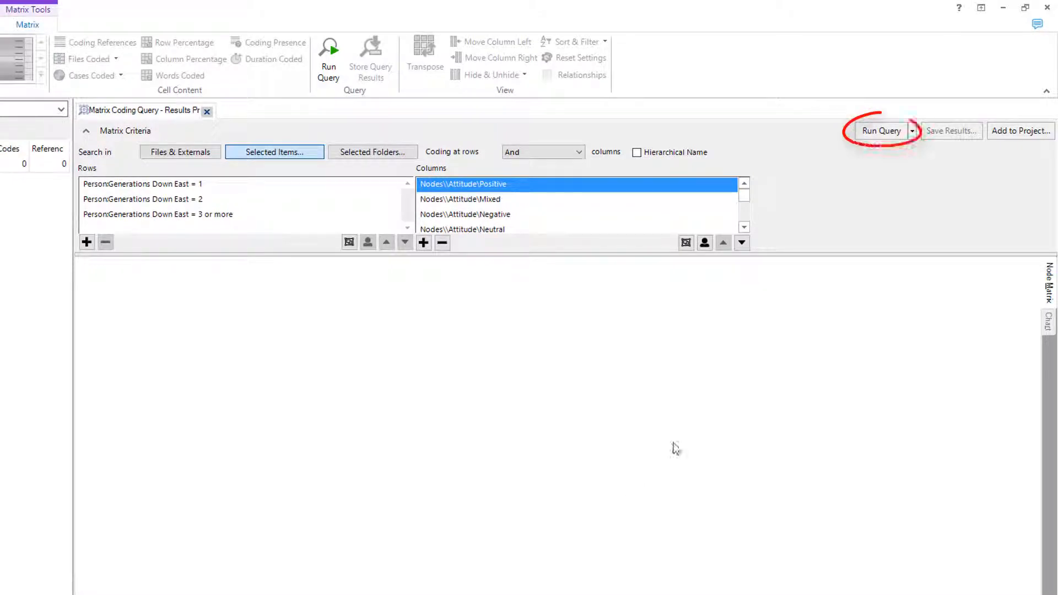
{"action": "left_click", "coordinate": [901, 133]}
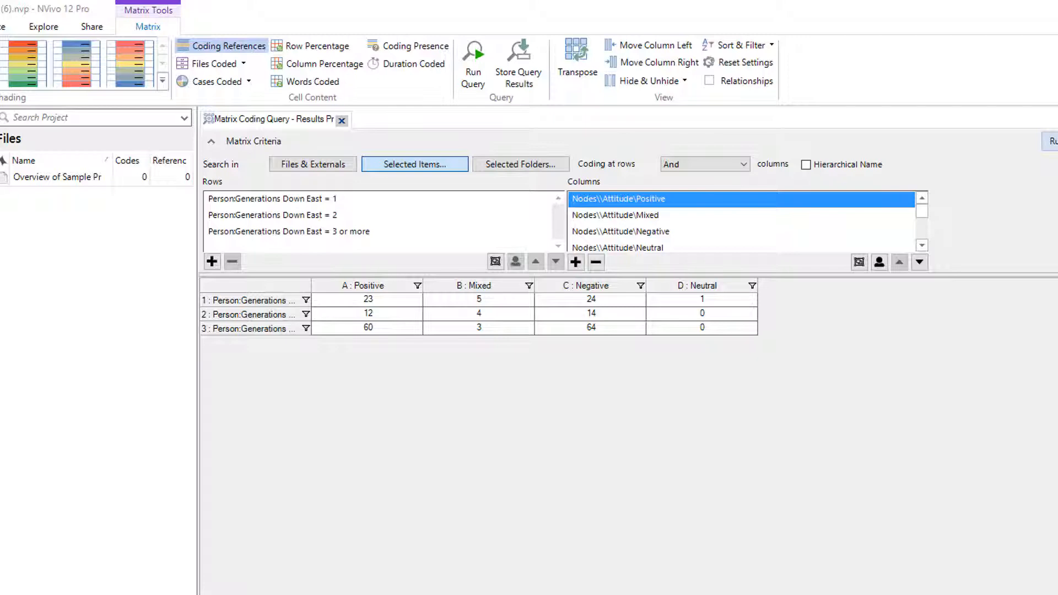
Change the matrix cell content to show cases coded for the Person classification.
{"action": "right_click", "coordinate": [633, 371]}
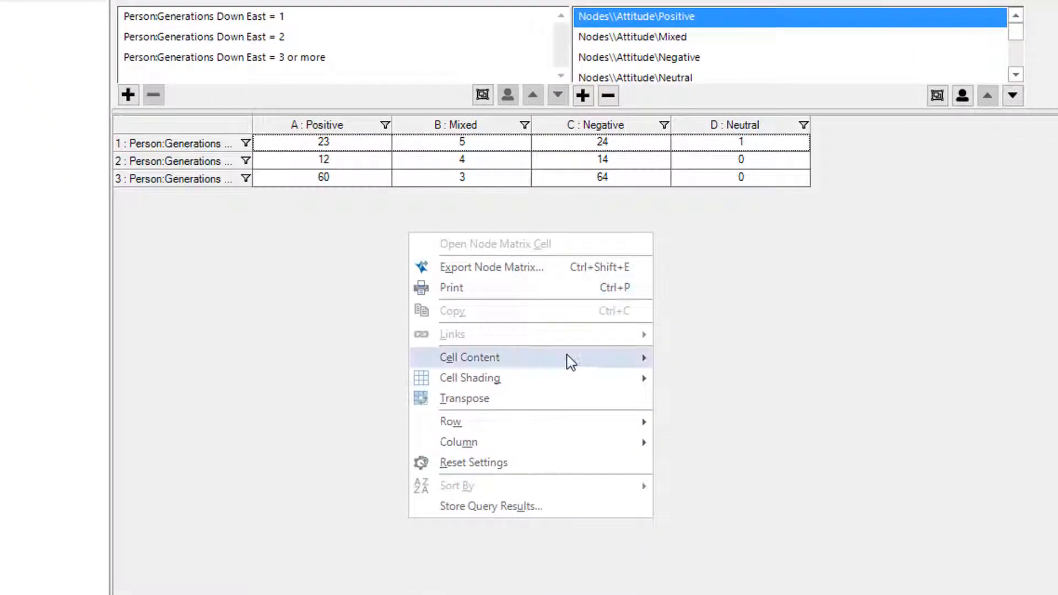
{"action": "mouse_move", "coordinate": [570, 363]}
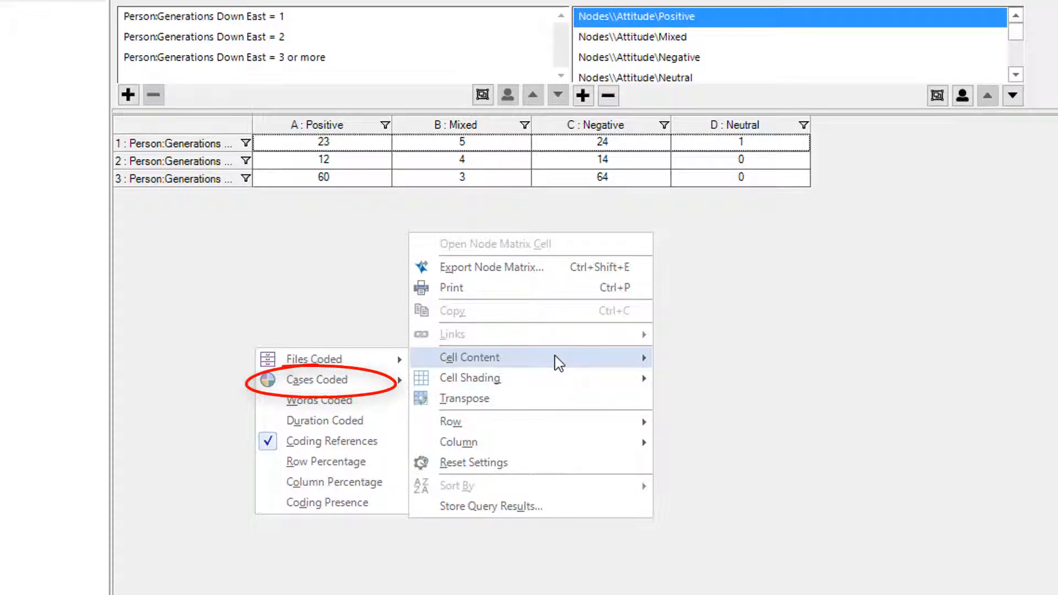
{"action": "mouse_move", "coordinate": [398, 380]}
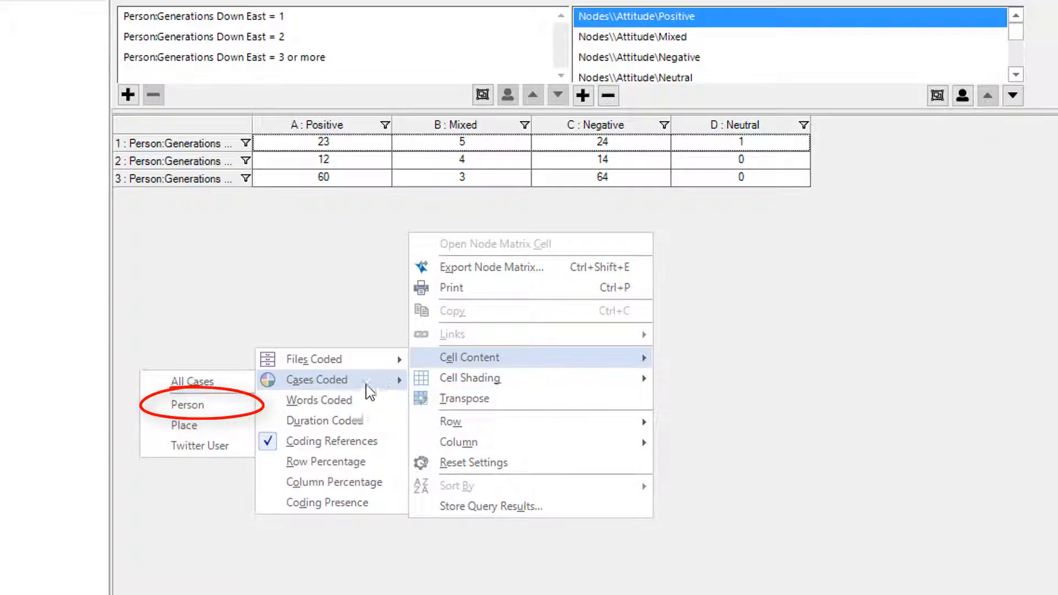
{"action": "left_click", "coordinate": [220, 409]}
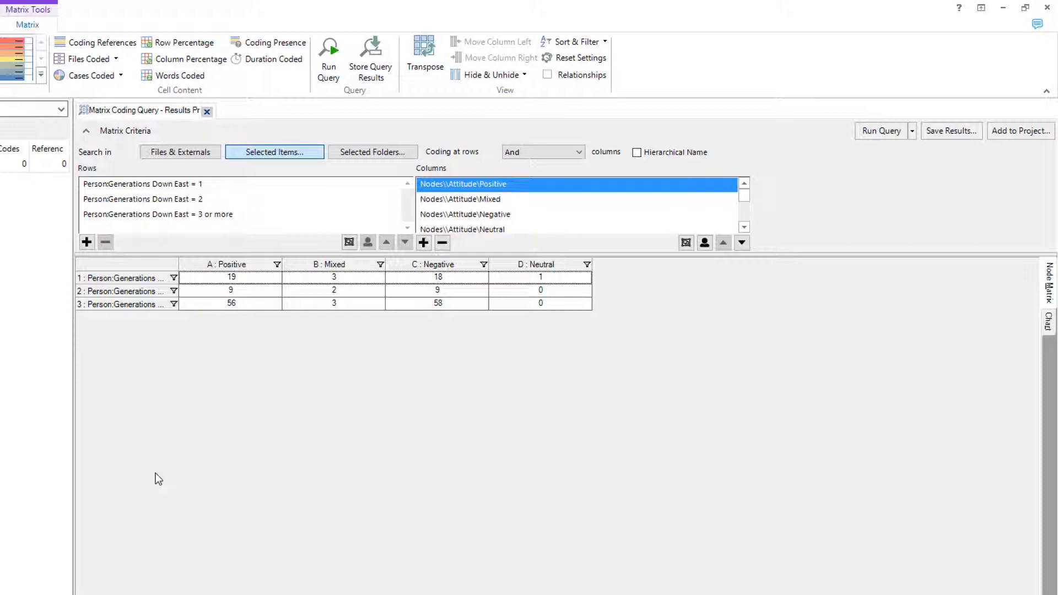
Widen the row header column to fit the full labels and open the cell for Generations Down East = 3 or more and Negative.
{"action": "left_click_drag", "start_coordinate": [178, 265], "coordinate": [273, 258]}
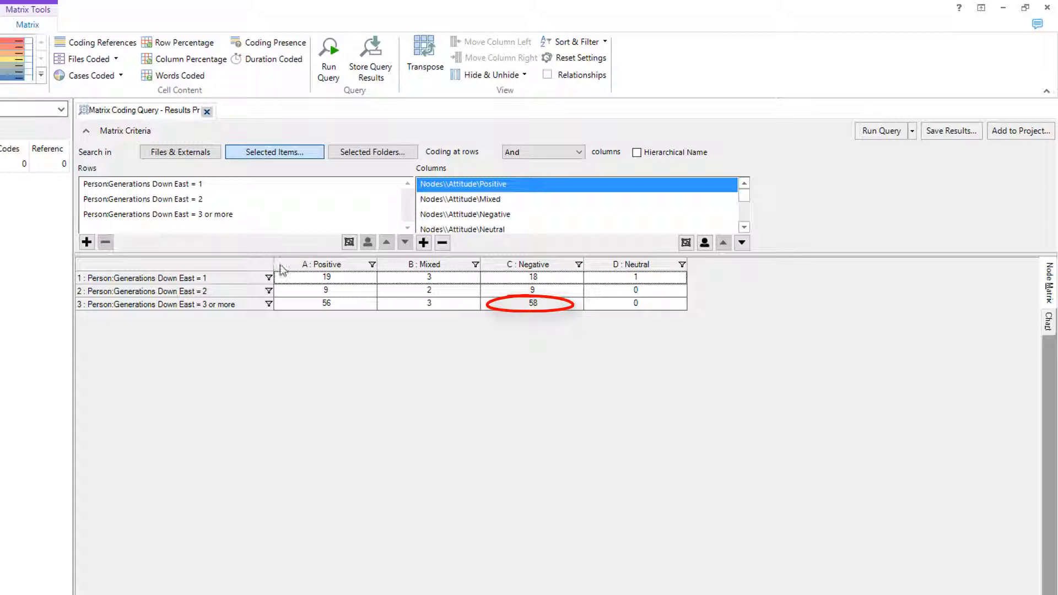
{"action": "left_click", "coordinate": [508, 302]}
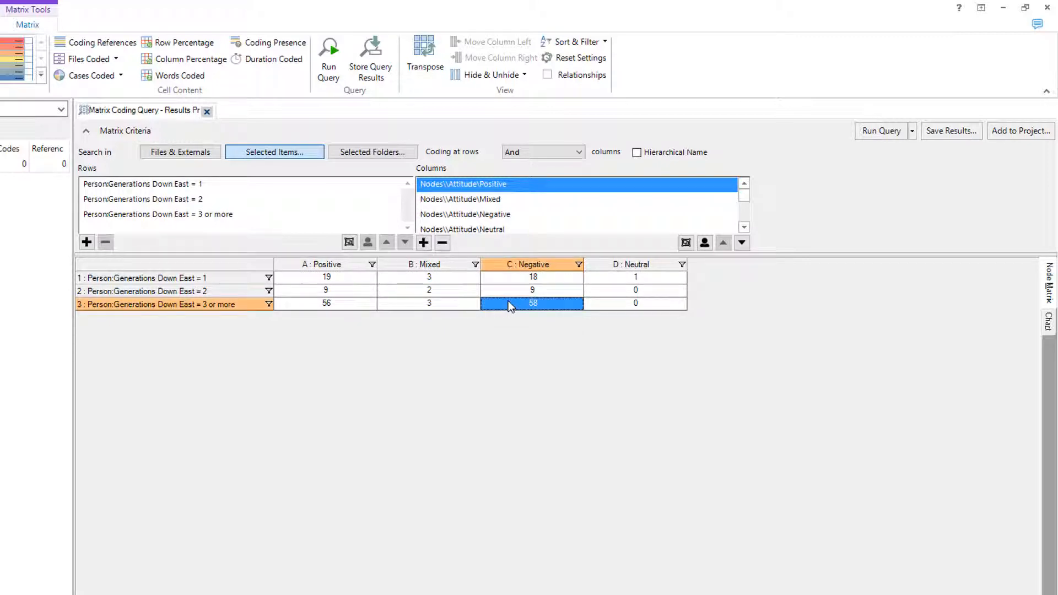
{"action": "double_click", "coordinate": [508, 302]}
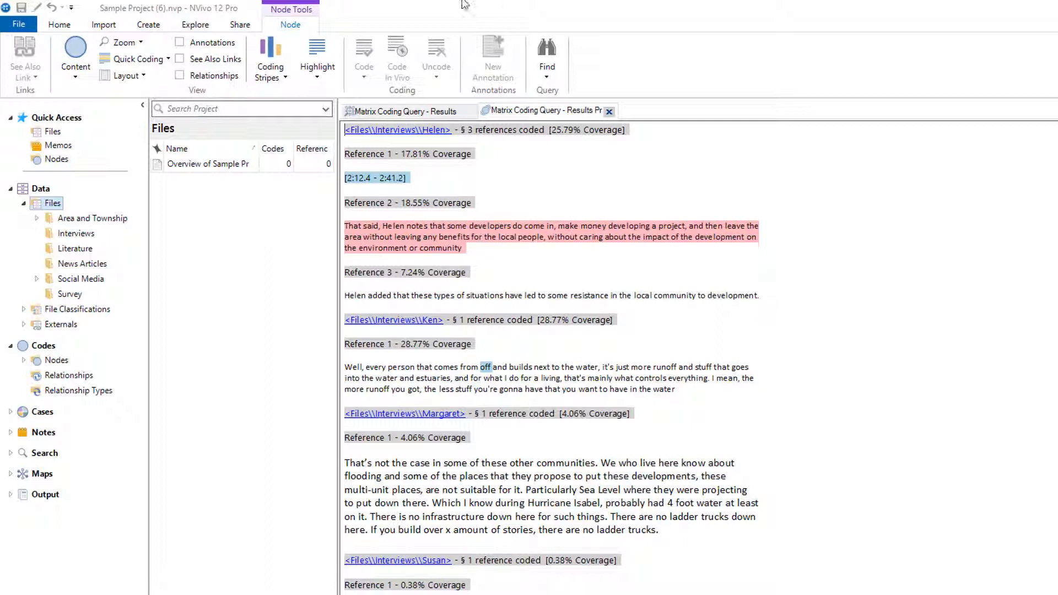
Return to the last run matrix coding query and add it to the project under the name "Real EstateDevelopment - Generations".
{"action": "left_click", "coordinate": [201, 24]}
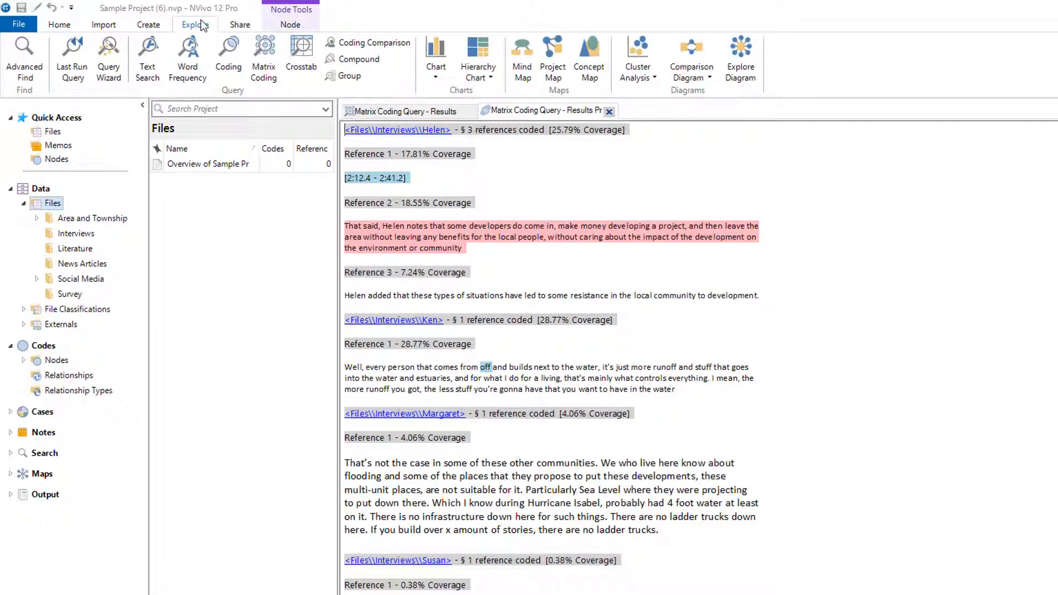
{"action": "left_click", "coordinate": [92, 67]}
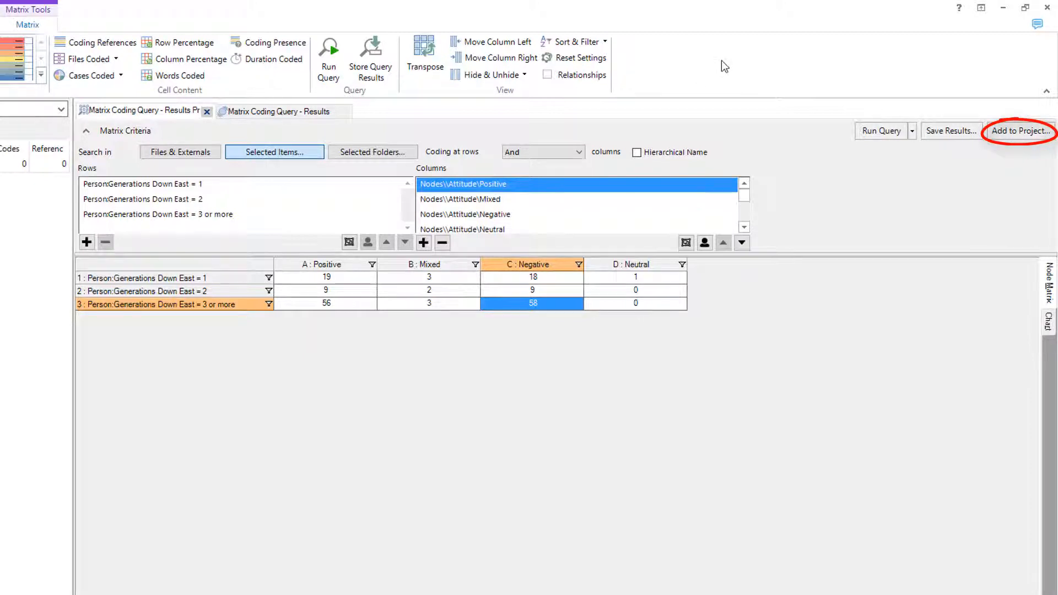
{"action": "left_click", "coordinate": [1020, 131]}
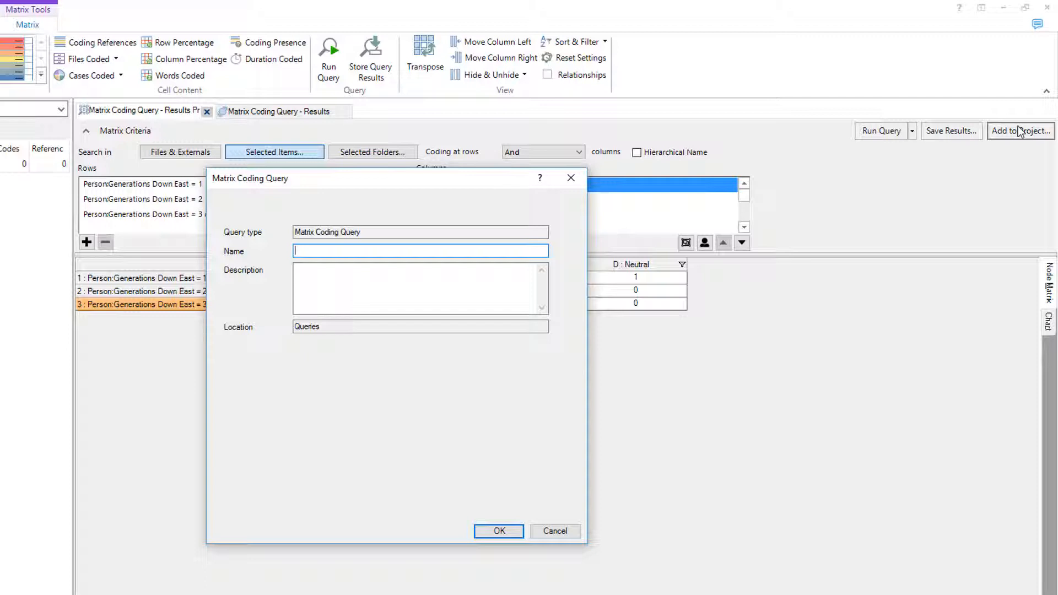
{"action": "type", "text": "Real EstateDevelopment - Generations"}
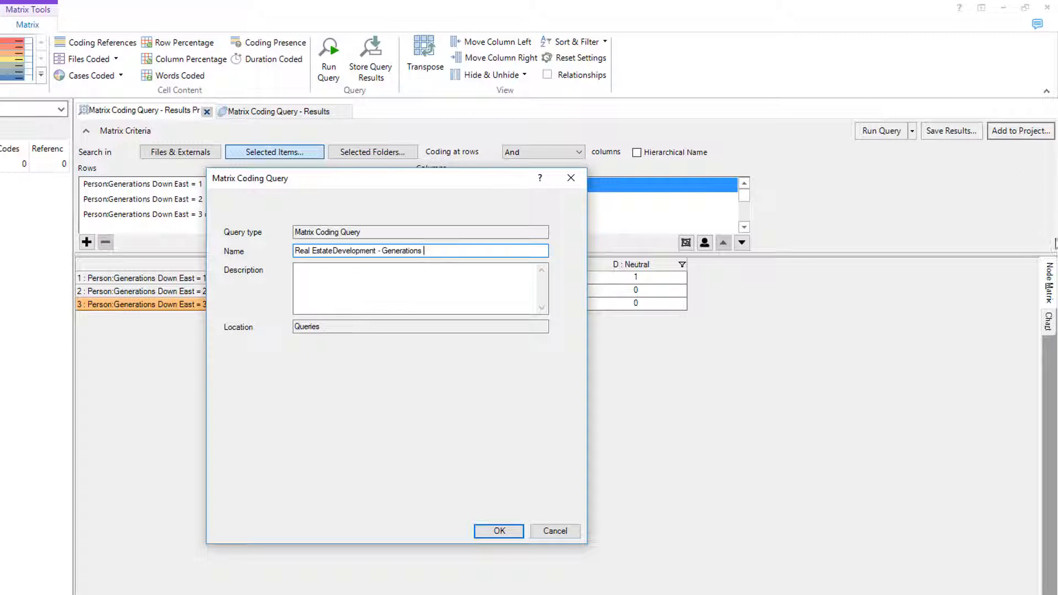
{"action": "left_click", "coordinate": [488, 535]}
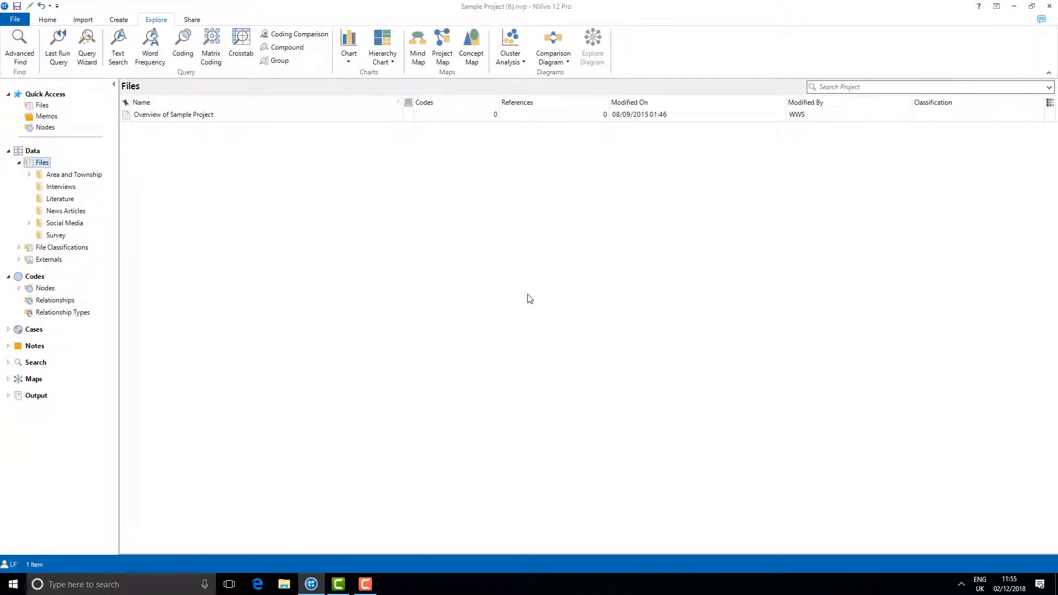
Open the saved query "Real EstateDevelopment - Generations" from the project's Queries folder.
{"action": "left_click", "coordinate": [8, 362]}
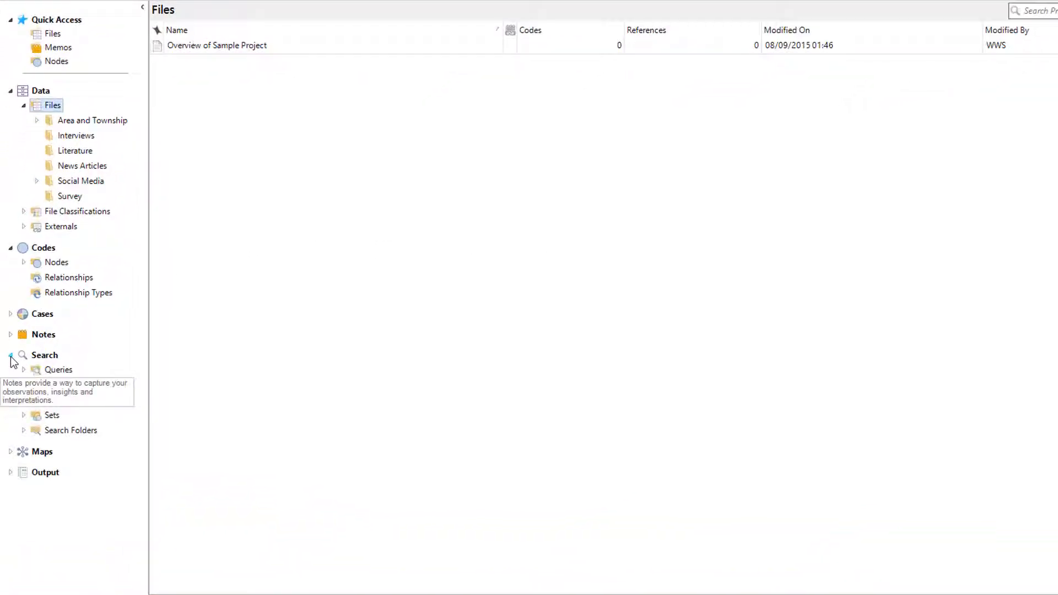
{"action": "left_click", "coordinate": [44, 370]}
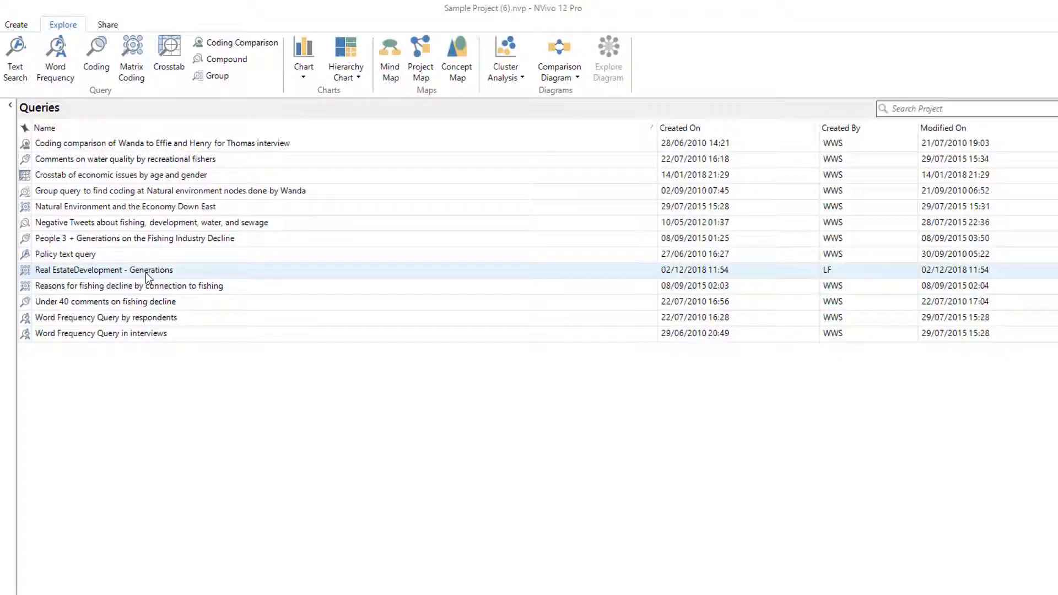
{"action": "double_click", "coordinate": [145, 272]}
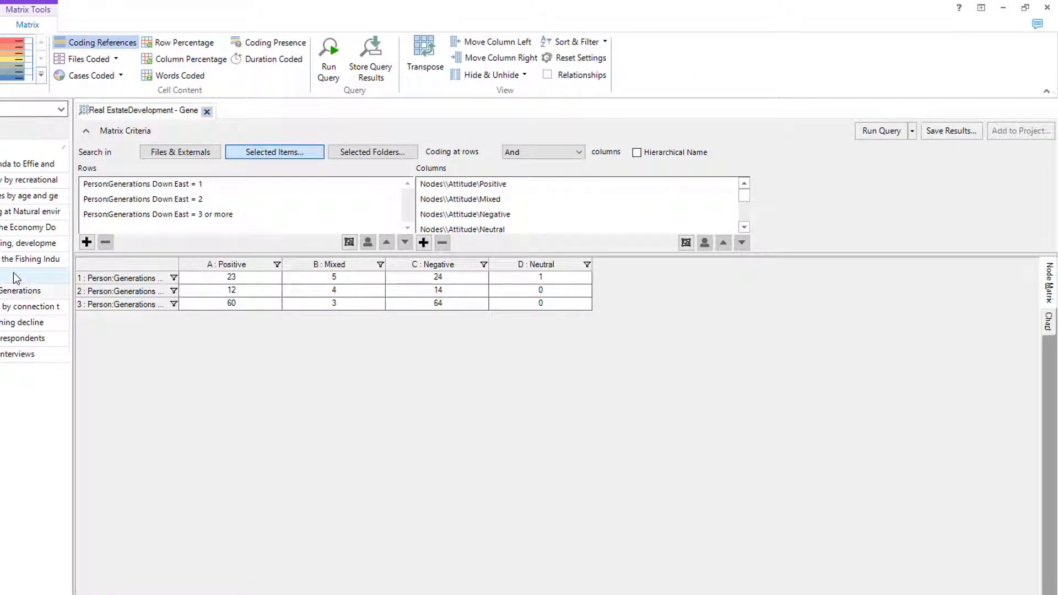
{"action": "left_click", "coordinate": [13, 272]}
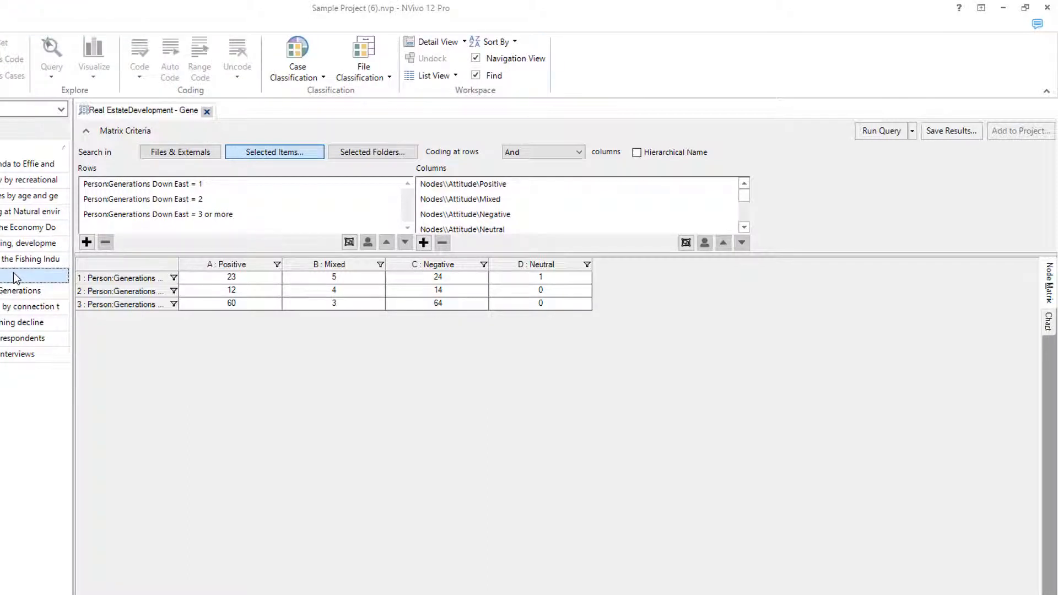
{"action": "left_click_drag", "start_coordinate": [13, 272], "coordinate": [34, 249]}
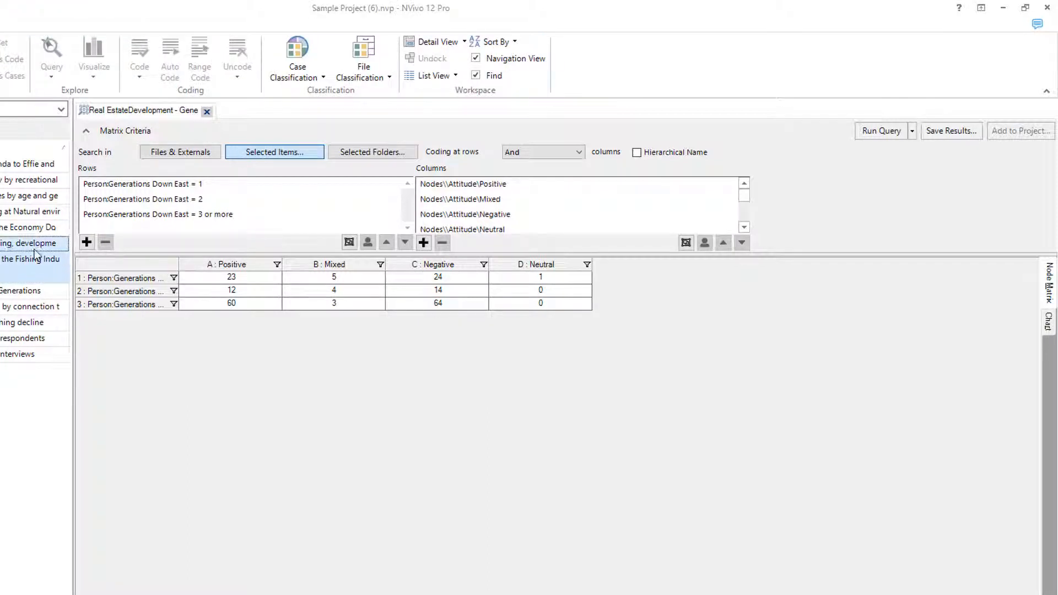
Store the query results as a new node matrix in the Node Matrices folder, named "Real EstateDevelopment - Generations", with the results opened.
{"action": "right_click", "coordinate": [220, 303]}
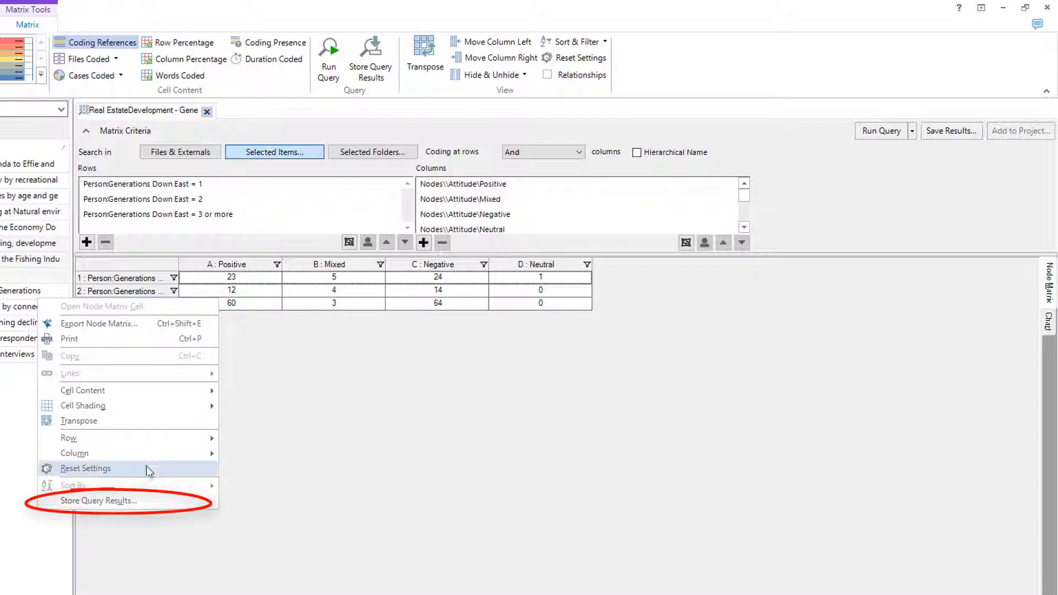
{"action": "left_click", "coordinate": [126, 499]}
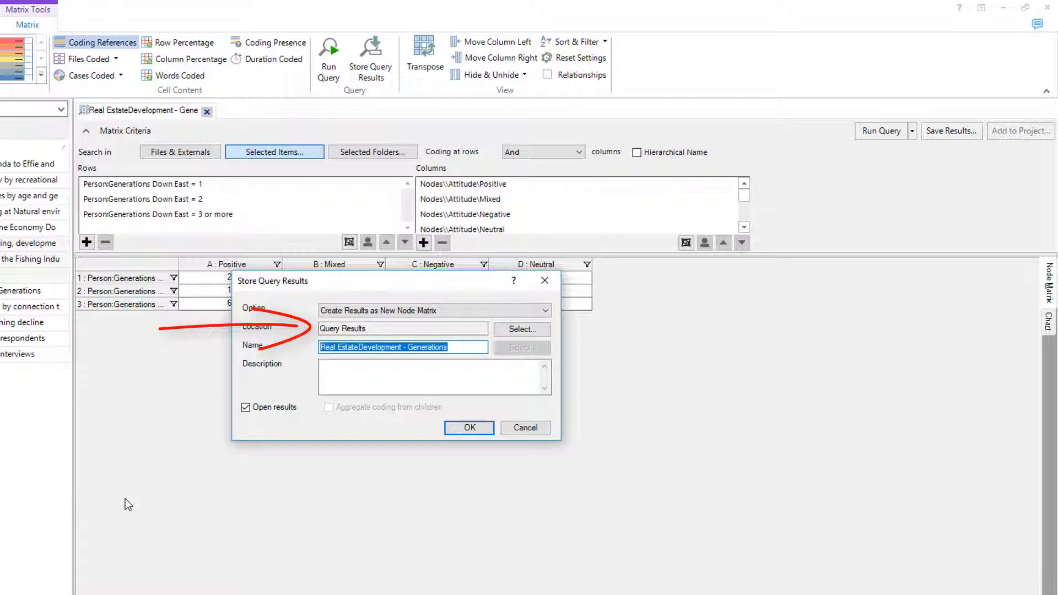
{"action": "left_click", "coordinate": [511, 332]}
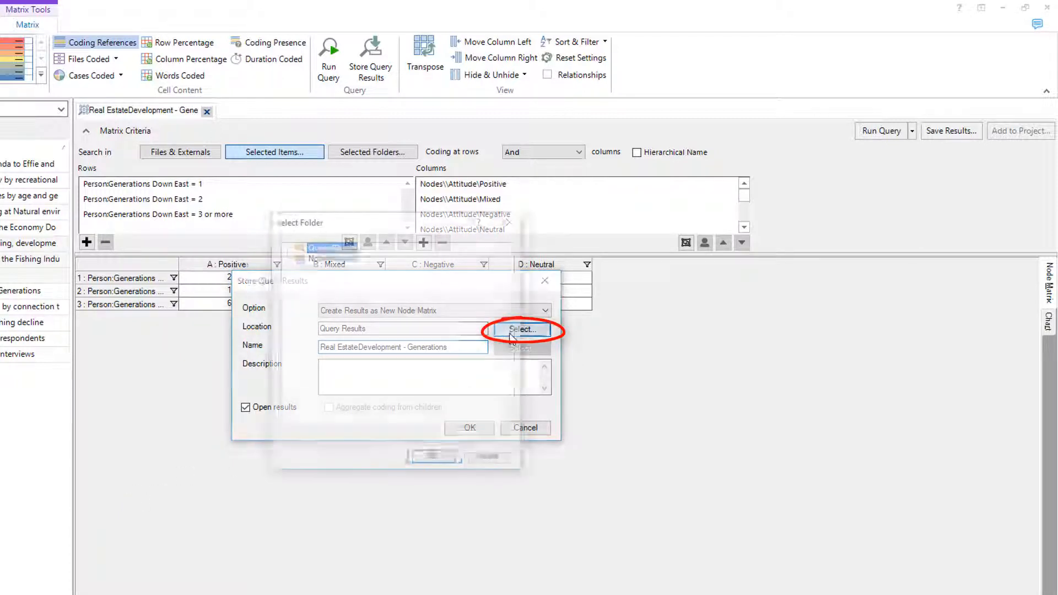
{"action": "left_click", "coordinate": [345, 258]}
{"action": "left_click", "coordinate": [443, 466]}
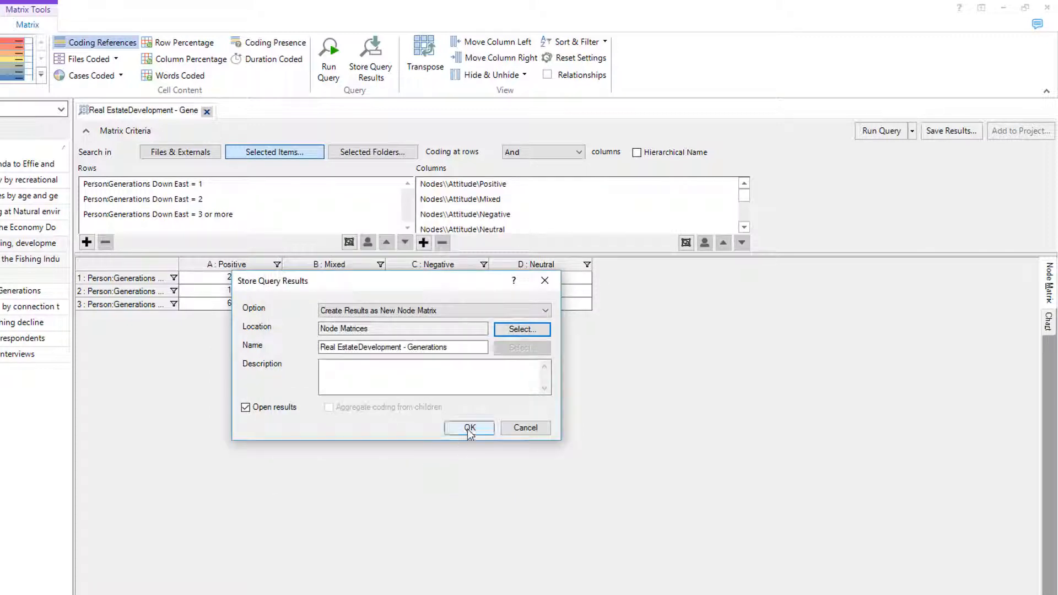
{"action": "left_click", "coordinate": [469, 428]}
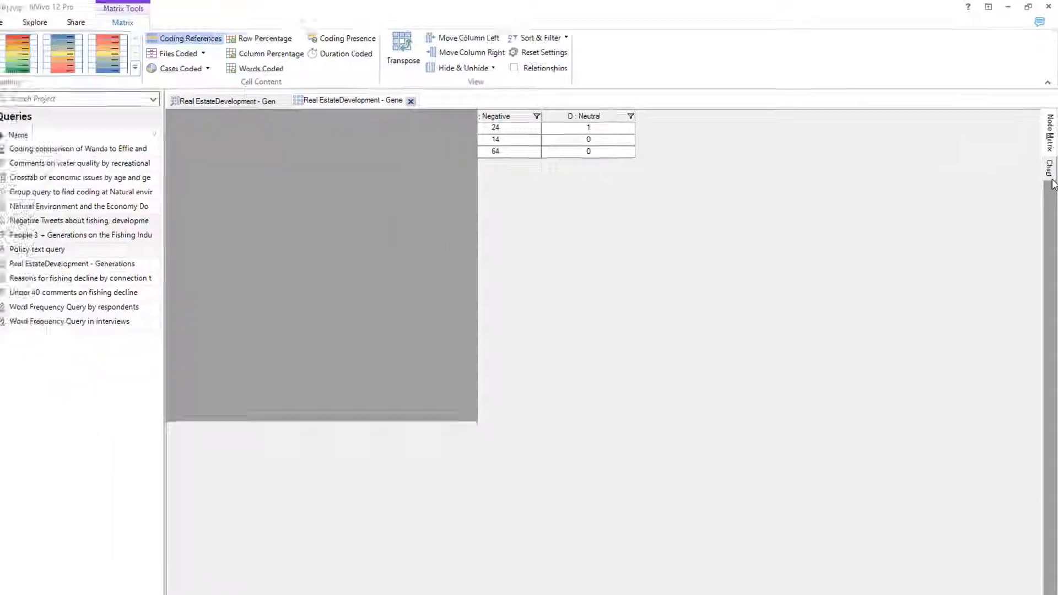
View the stored node matrix as a chart and look at the options available for the chart.
{"action": "left_click", "coordinate": [1046, 223]}
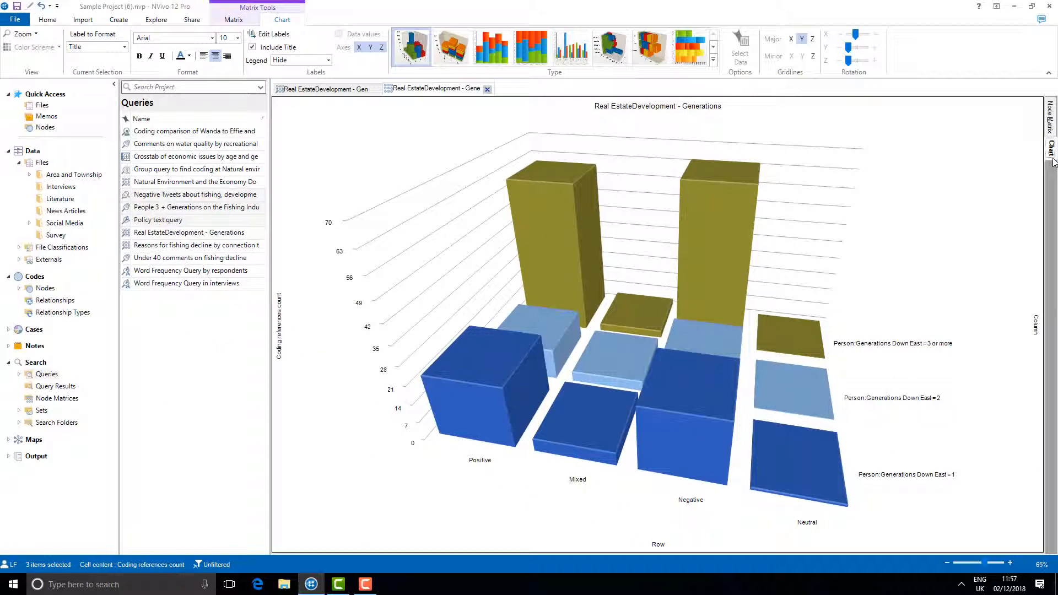
{"action": "right_click", "coordinate": [1004, 145]}
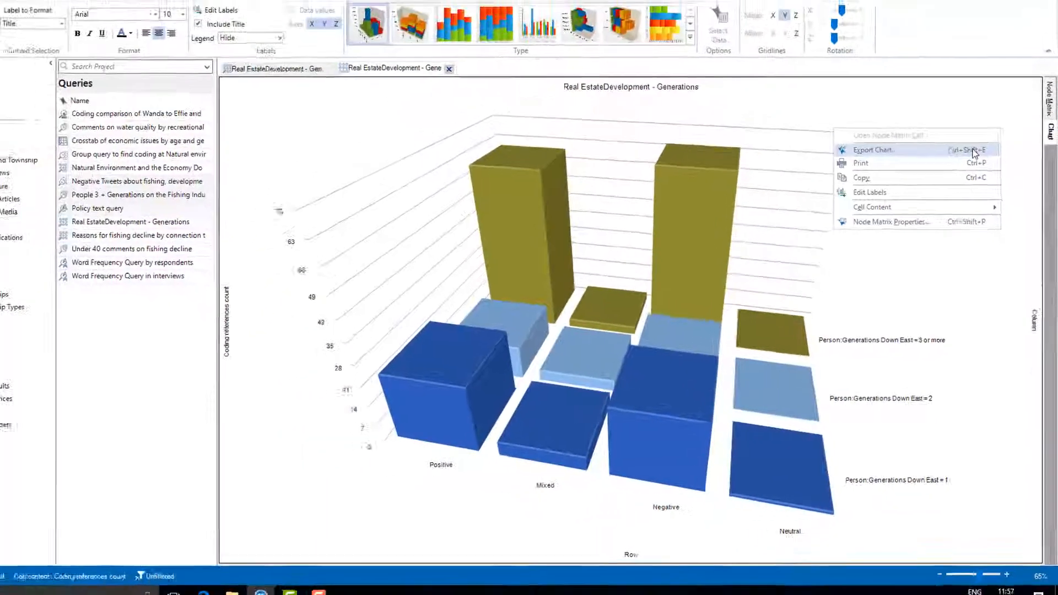
{"action": "left_click", "coordinate": [1050, 97]}
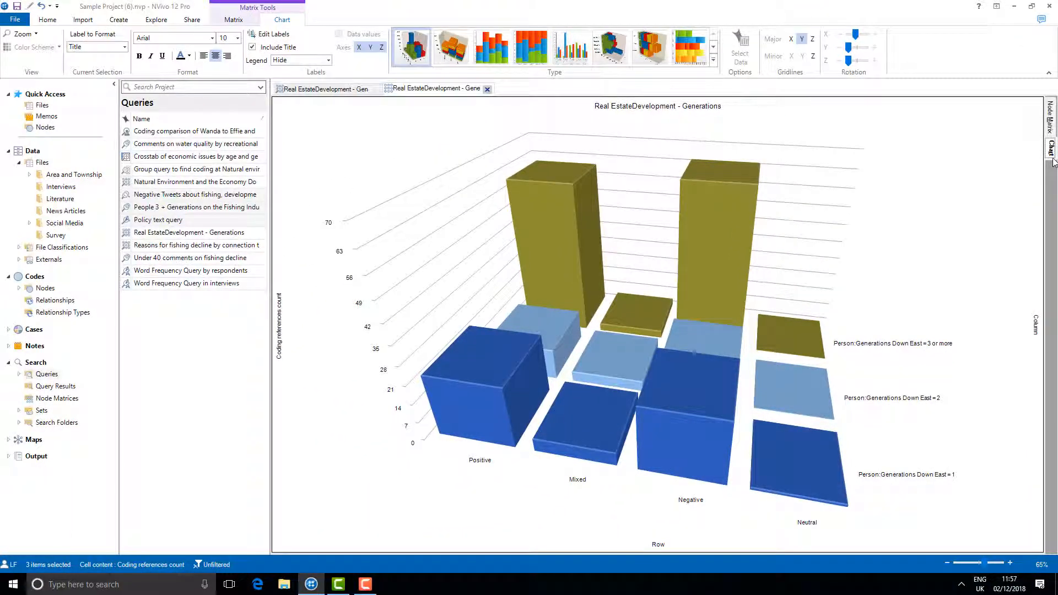